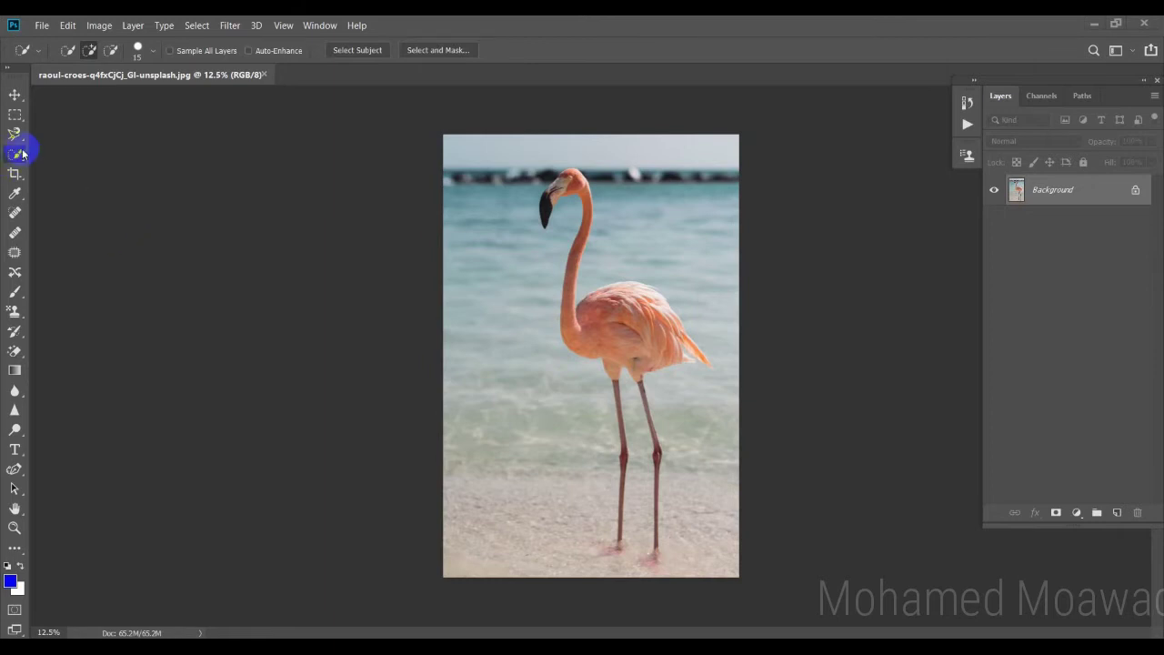
# - Select the sky, sea and sand around the flamingo with the Quick Selection tool
pyautogui.press('w')
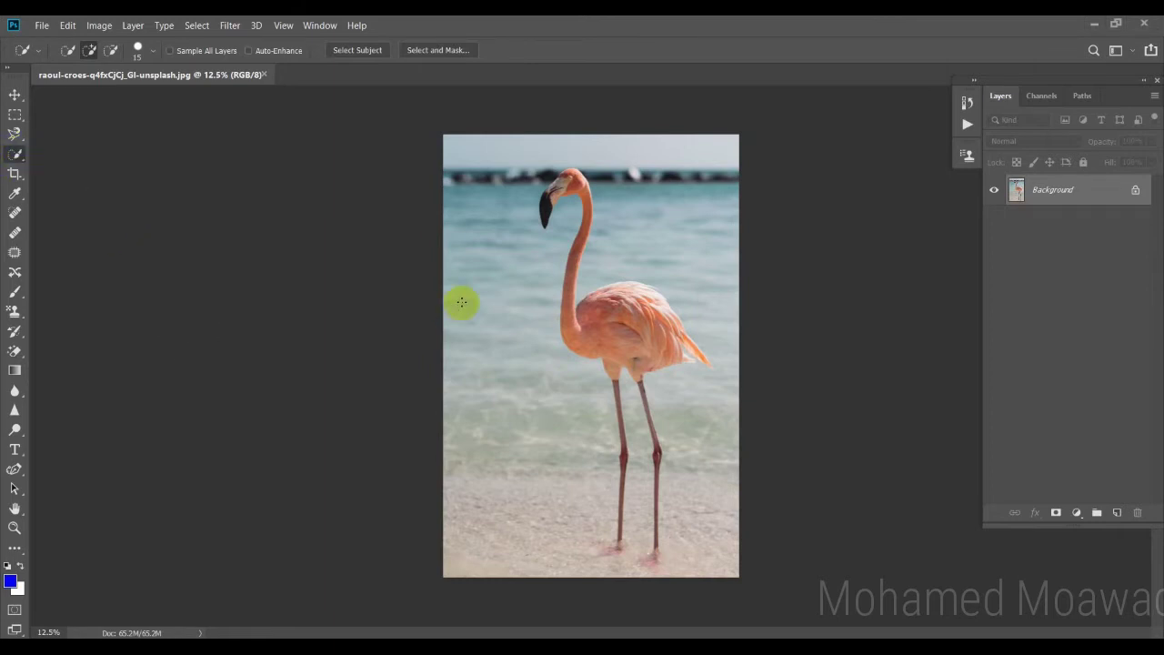
pyautogui.click(540, 243)
pyautogui.moveTo(541, 243)
pyautogui.mouseDown()
pyautogui.moveTo(523, 195)
pyautogui.moveTo(540, 155)
pyautogui.moveTo(574, 151)
pyautogui.moveTo(596, 160)
pyautogui.moveTo(612, 202)
pyautogui.moveTo(609, 242)
pyautogui.mouseUp()
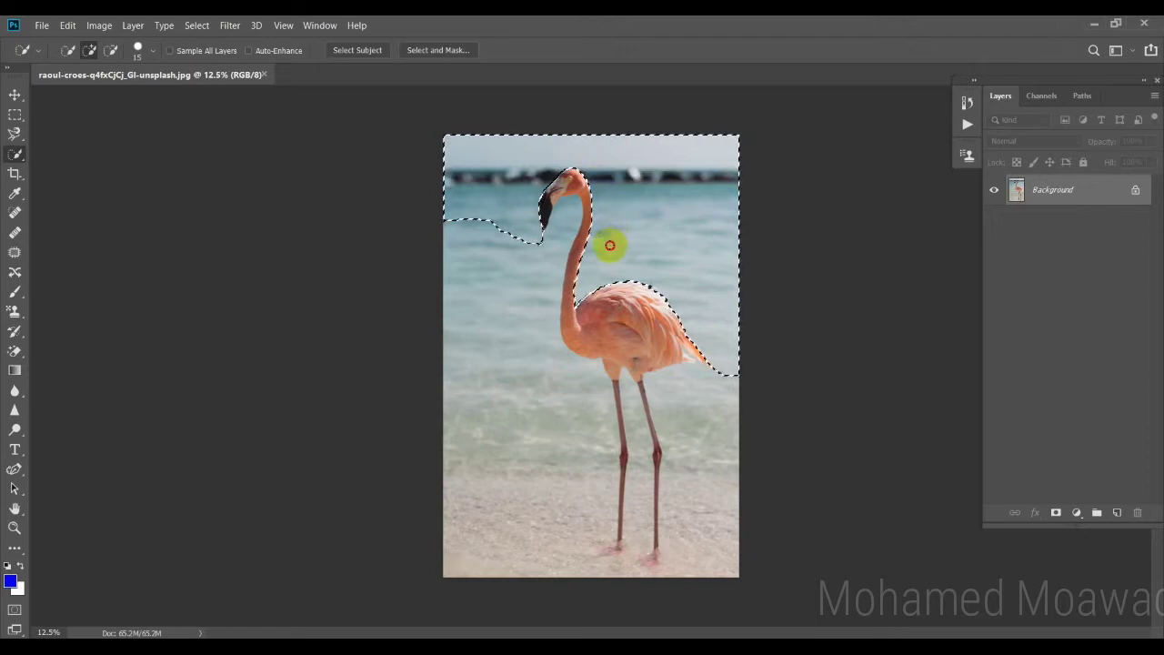
pyautogui.moveTo(685, 499)
pyautogui.mouseDown()
pyautogui.moveTo(702, 448)
pyautogui.moveTo(644, 483)
pyautogui.moveTo(642, 447)
pyautogui.mouseUp()
pyautogui.moveTo(568, 517); pyautogui.dragTo(519, 421)
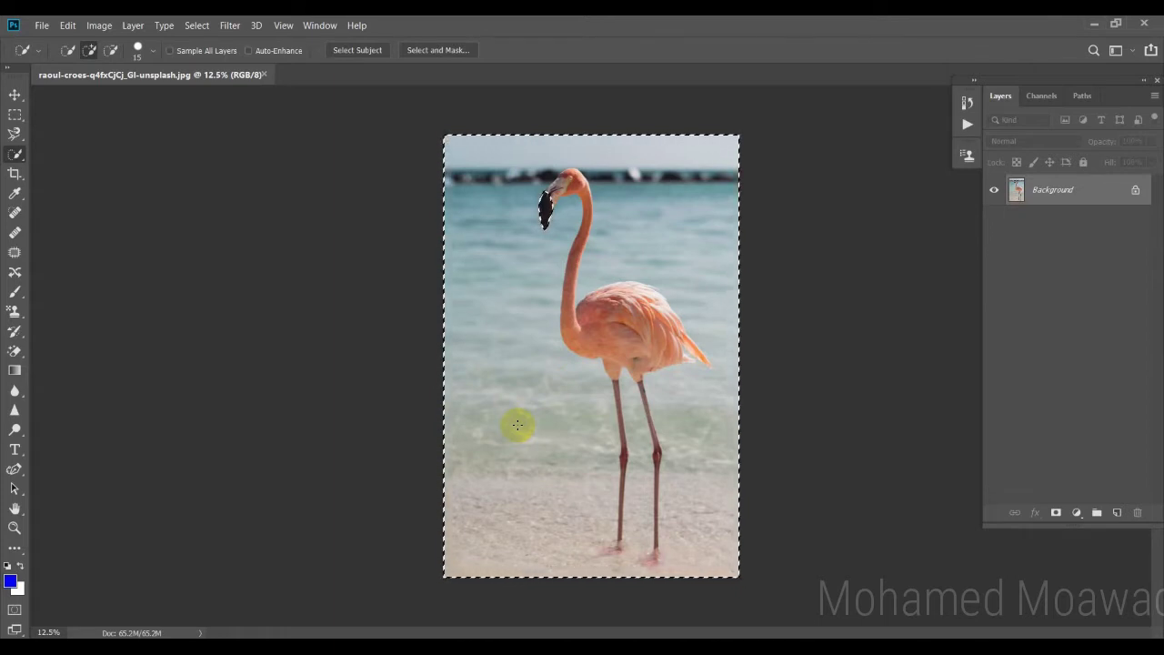
# - Subtract the flamingo's neck, body and upper legs from the selection and add the gap between the legs back to it
pyautogui.click(89, 51)
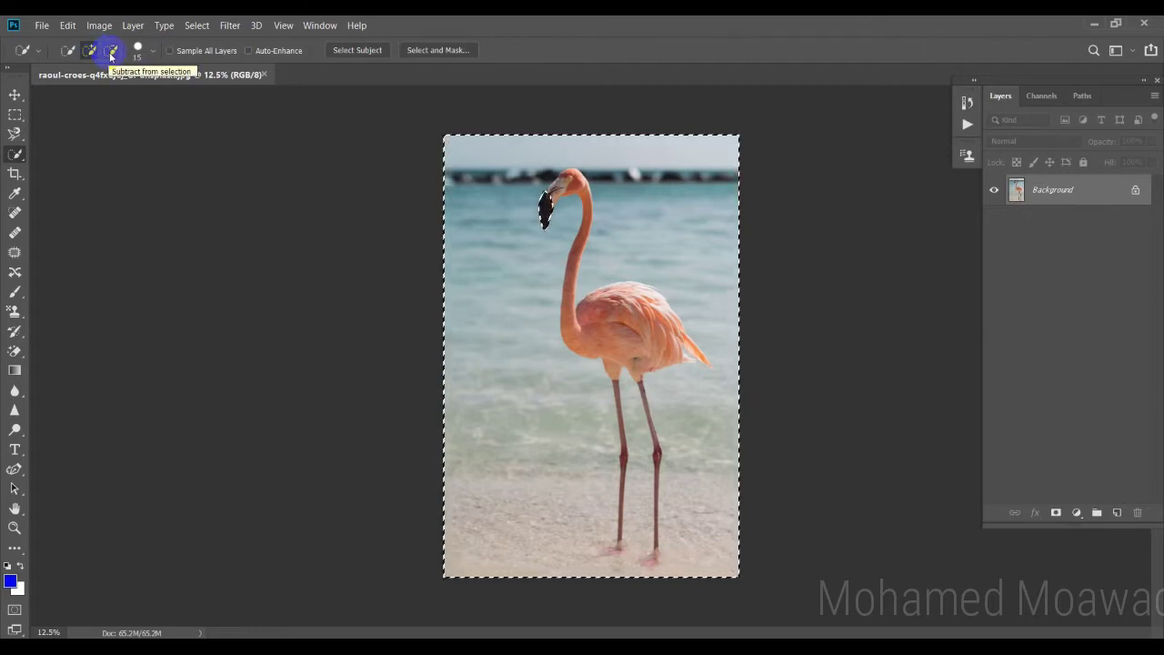
pyautogui.click(110, 52)
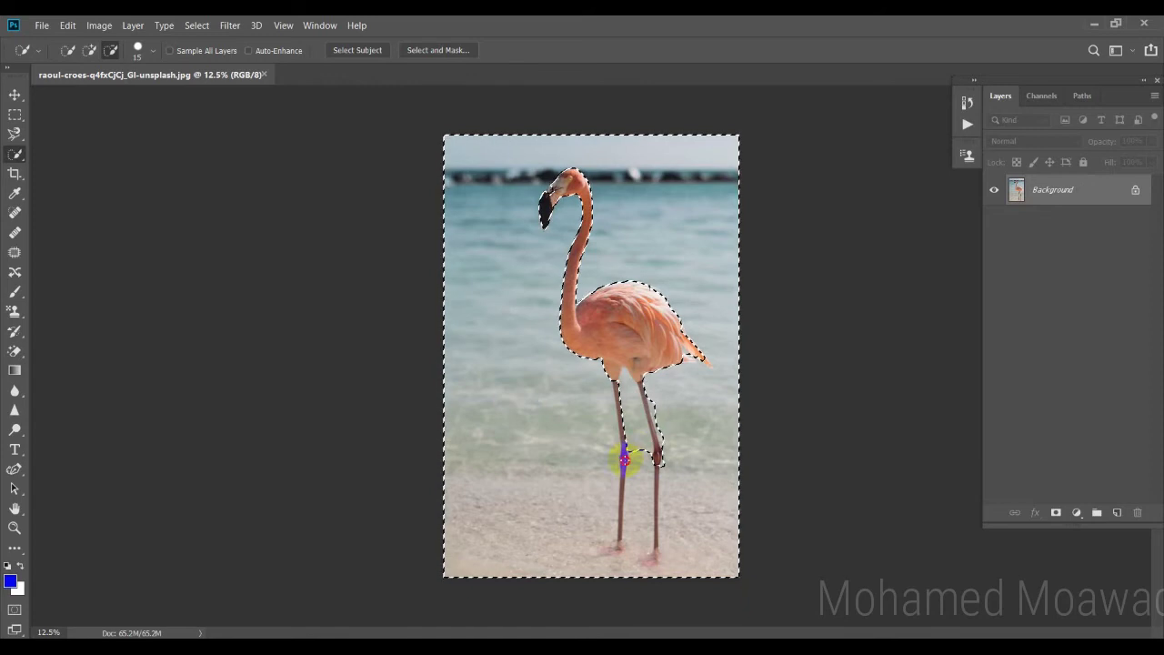
pyautogui.moveTo(641, 450); pyautogui.dragTo(643, 452)
pyautogui.click(91, 50)
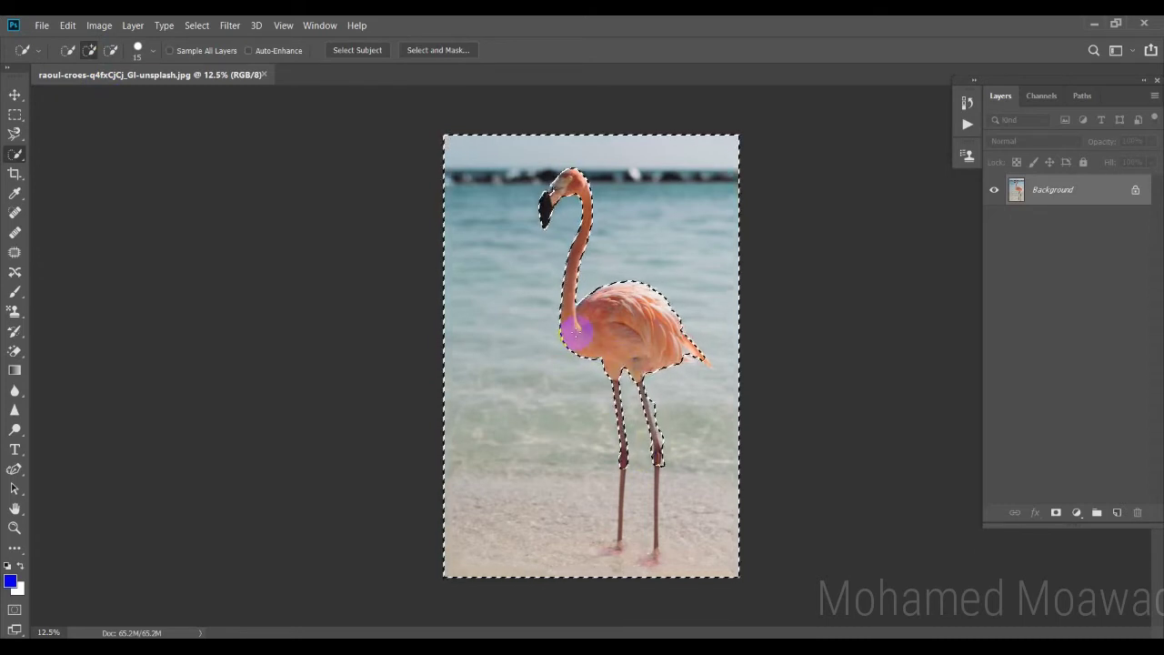
# - Try filling the selected background with yellow in Normal mode at 100% opacity, and undo the fill
pyautogui.hotkey('shift', 'F5')
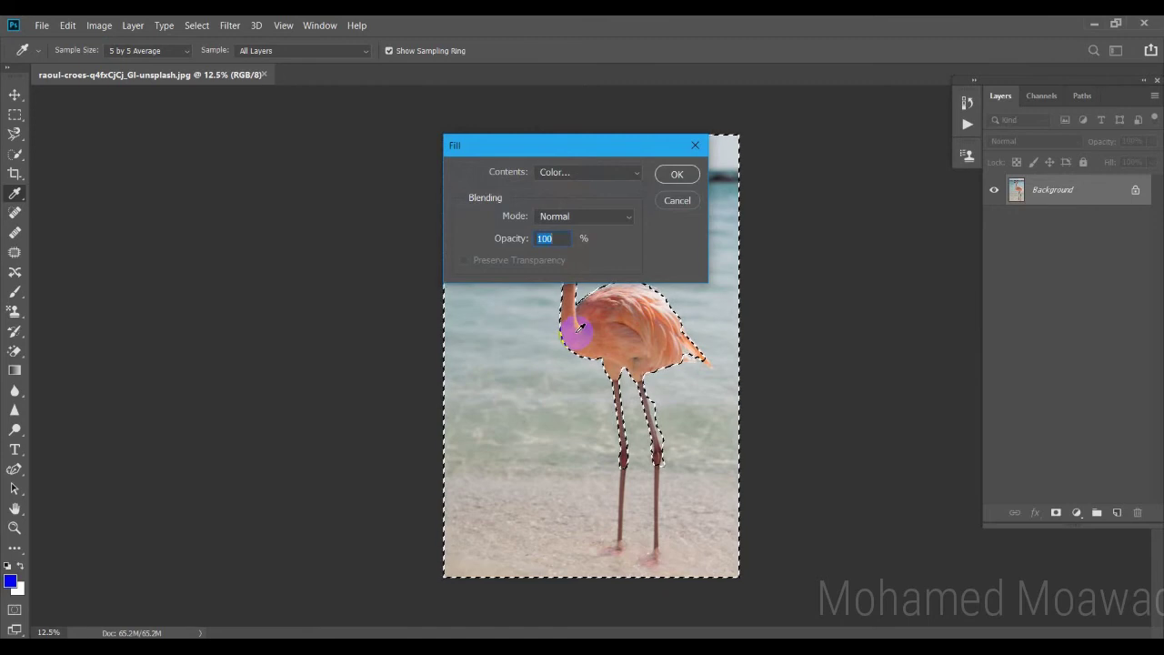
pyautogui.press('Return')
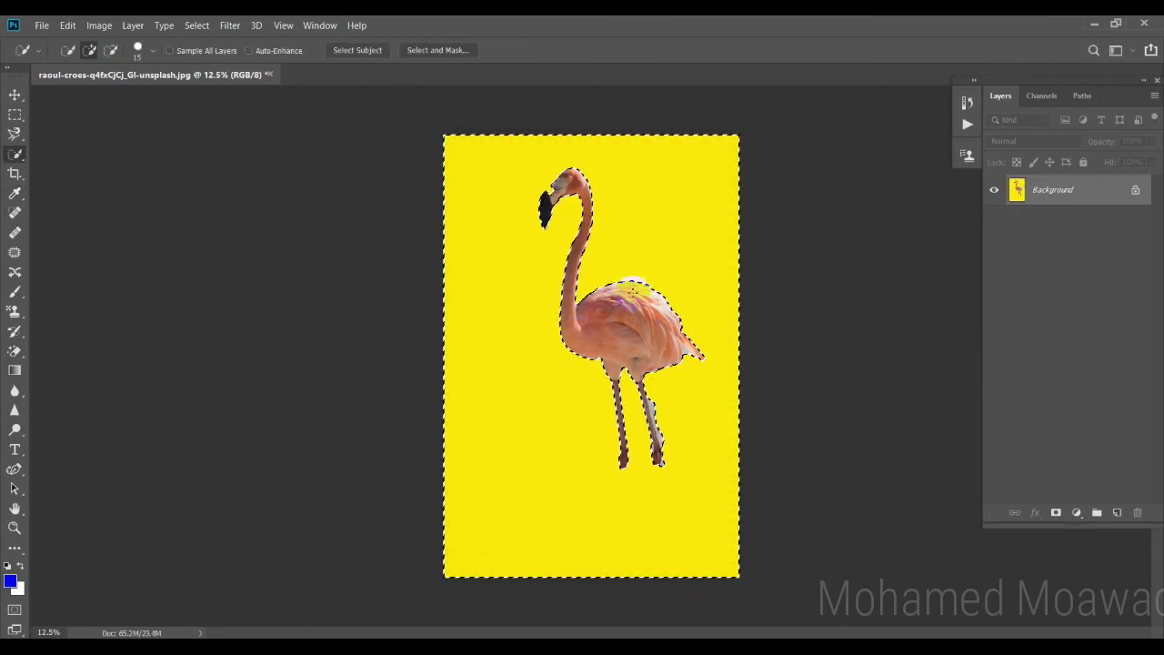
pyautogui.hotkey('ctrl', 'z')
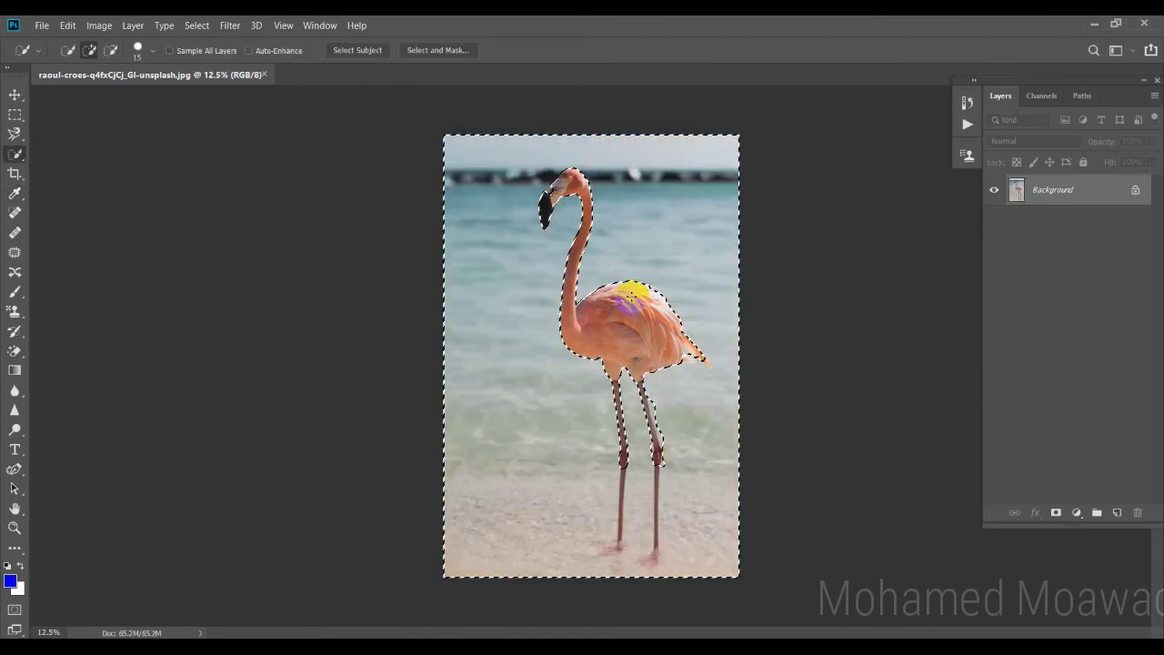
# - Switch to the Magic Wand tool and clear the selection around the flamingo
pyautogui.rightClick(20, 155)
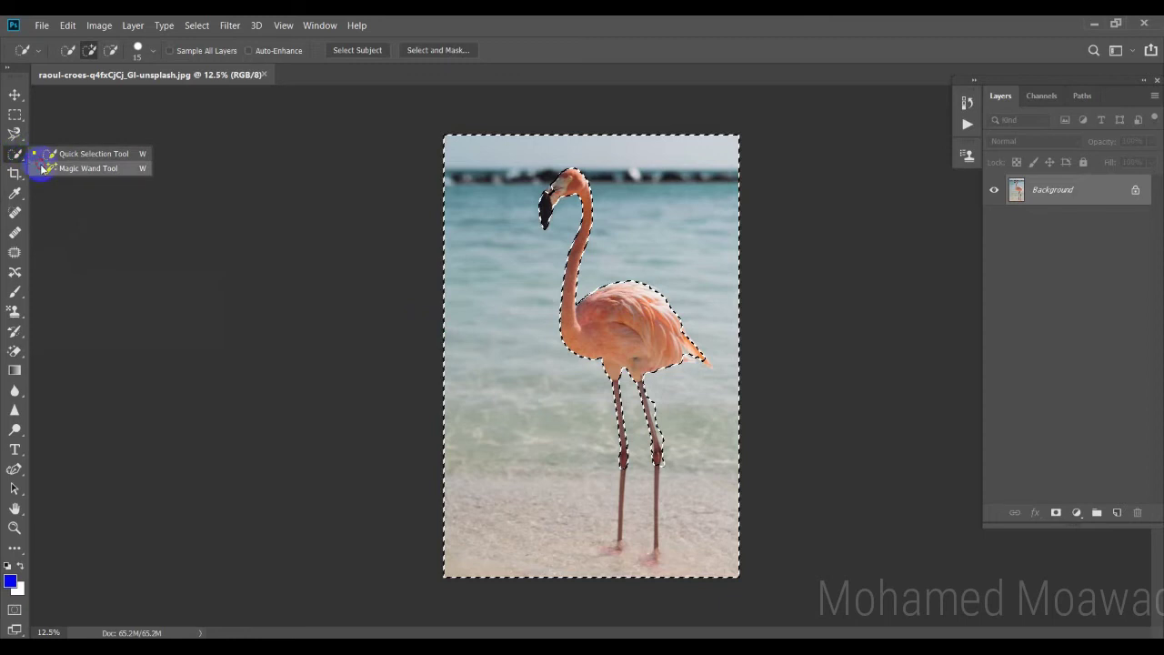
pyautogui.click(42, 168)
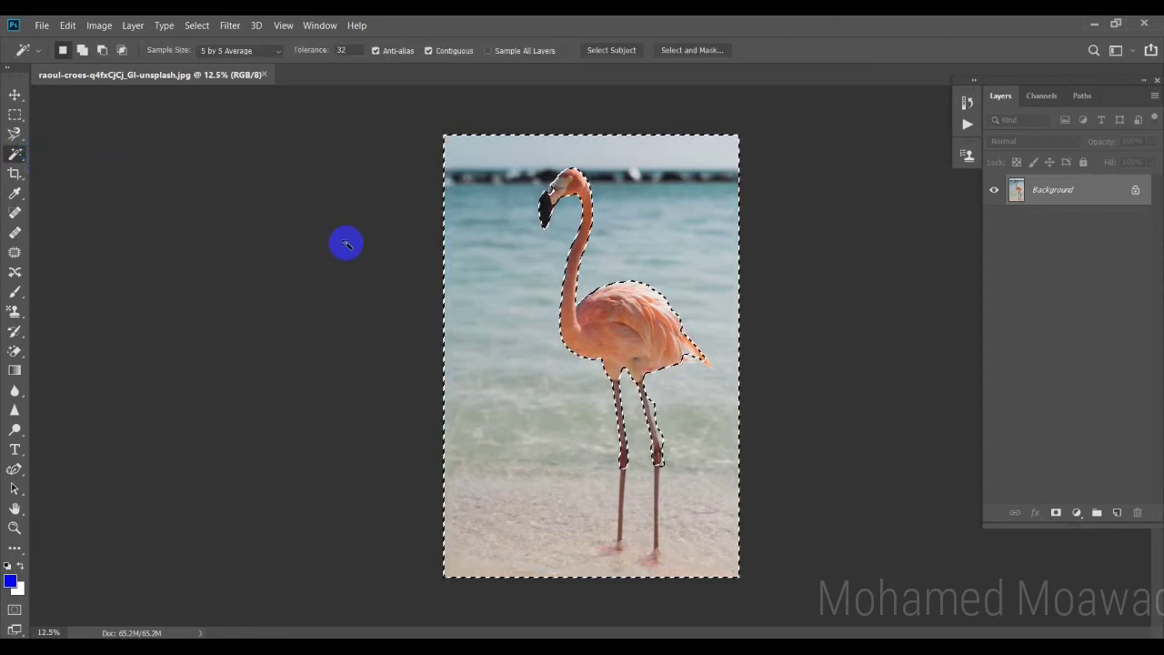
pyautogui.rightClick(470, 276)
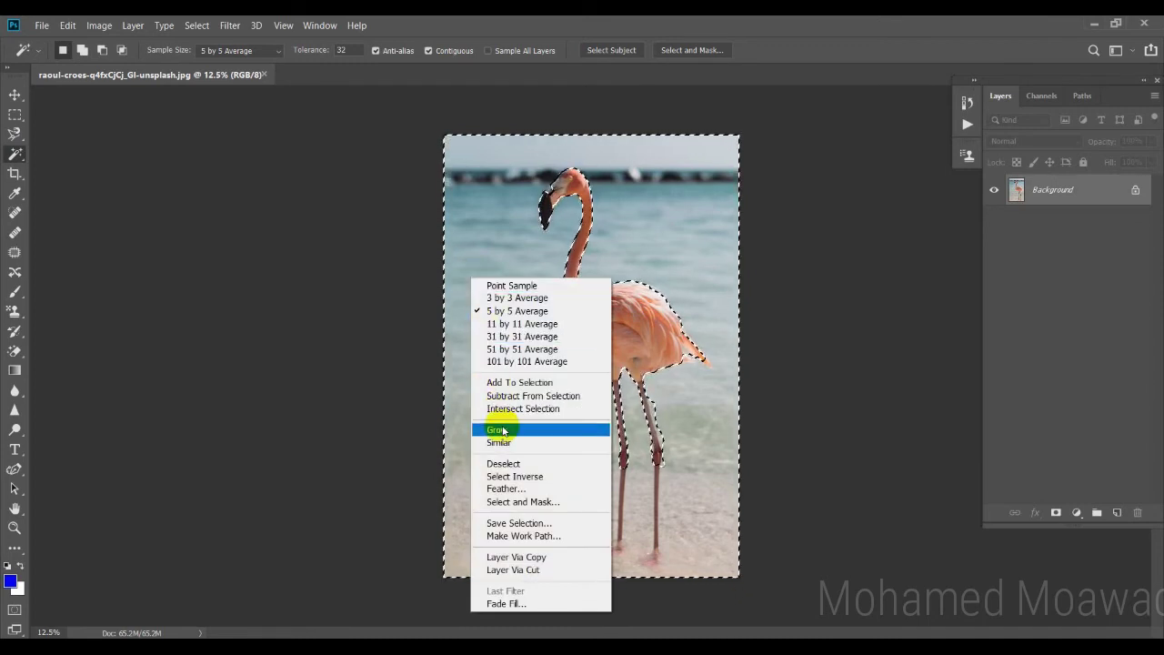
pyautogui.click(506, 464)
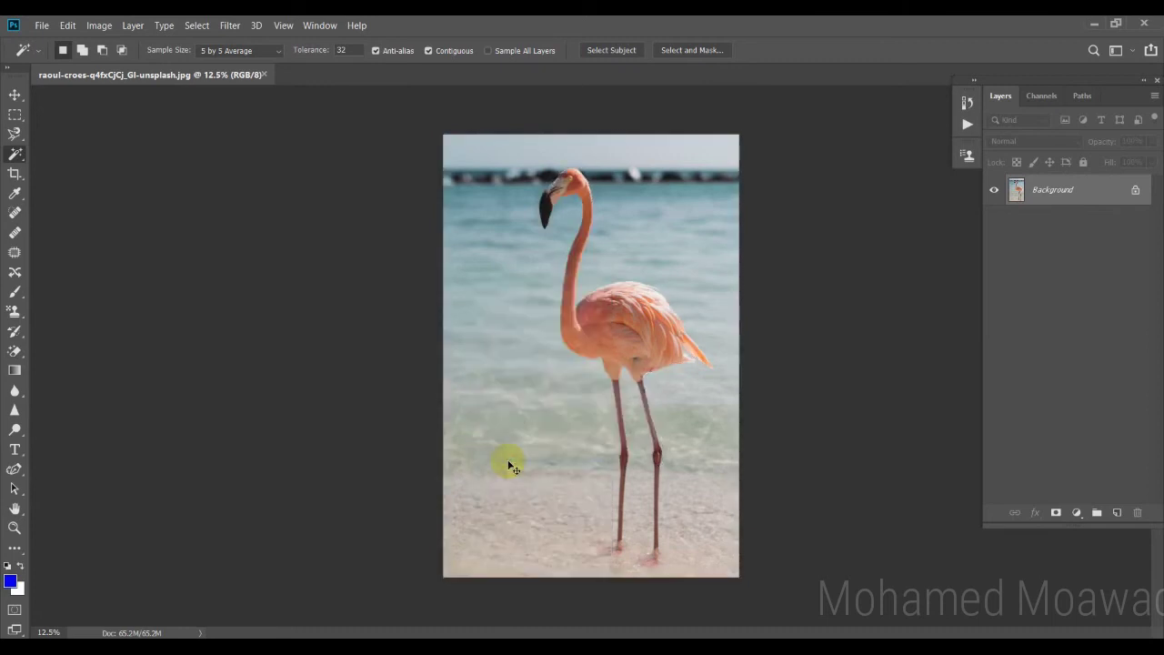
pyautogui.press('z')
pyautogui.hotkey('ctrl', 'z')
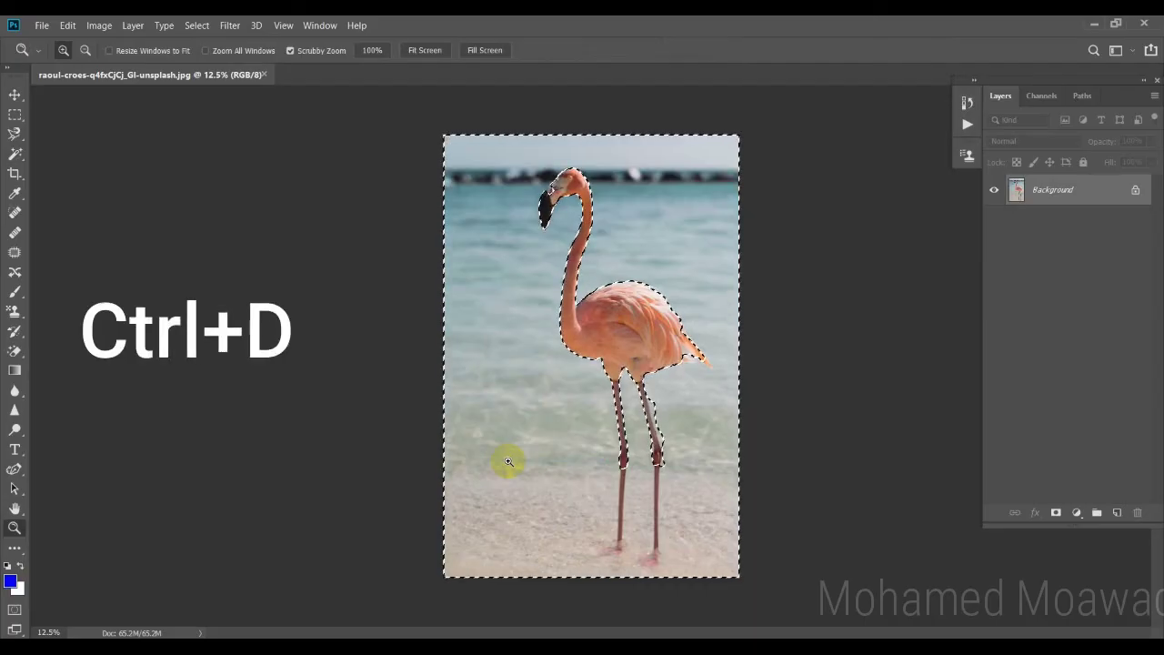
pyautogui.hotkey('ctrl', 'd')
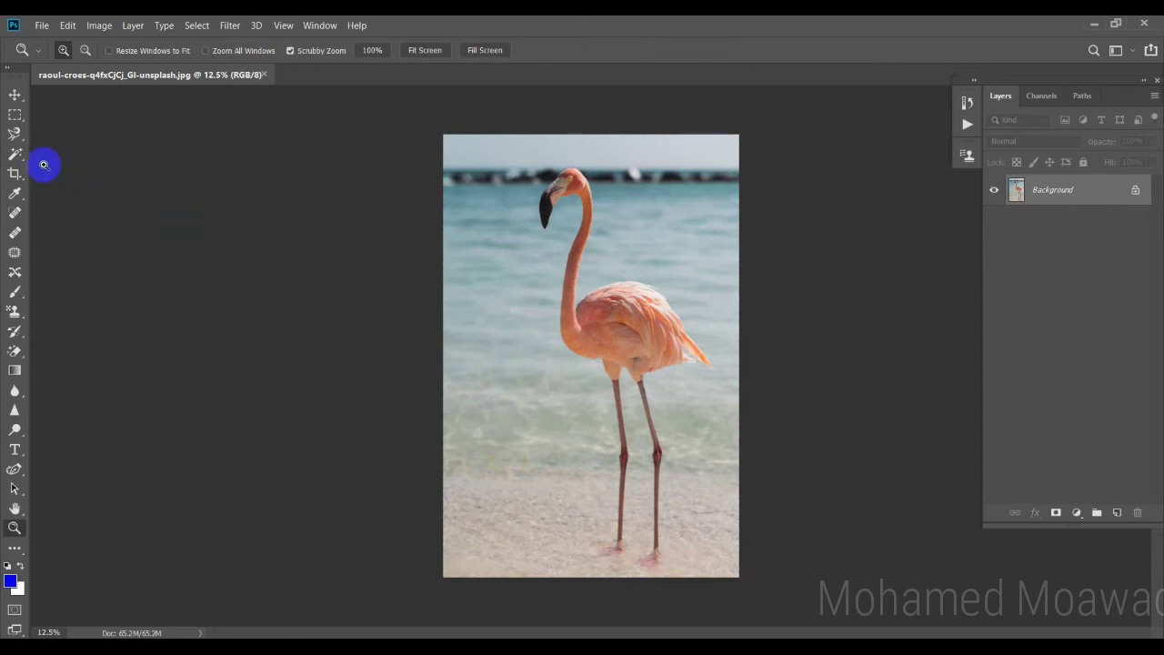
pyautogui.click(14, 155)
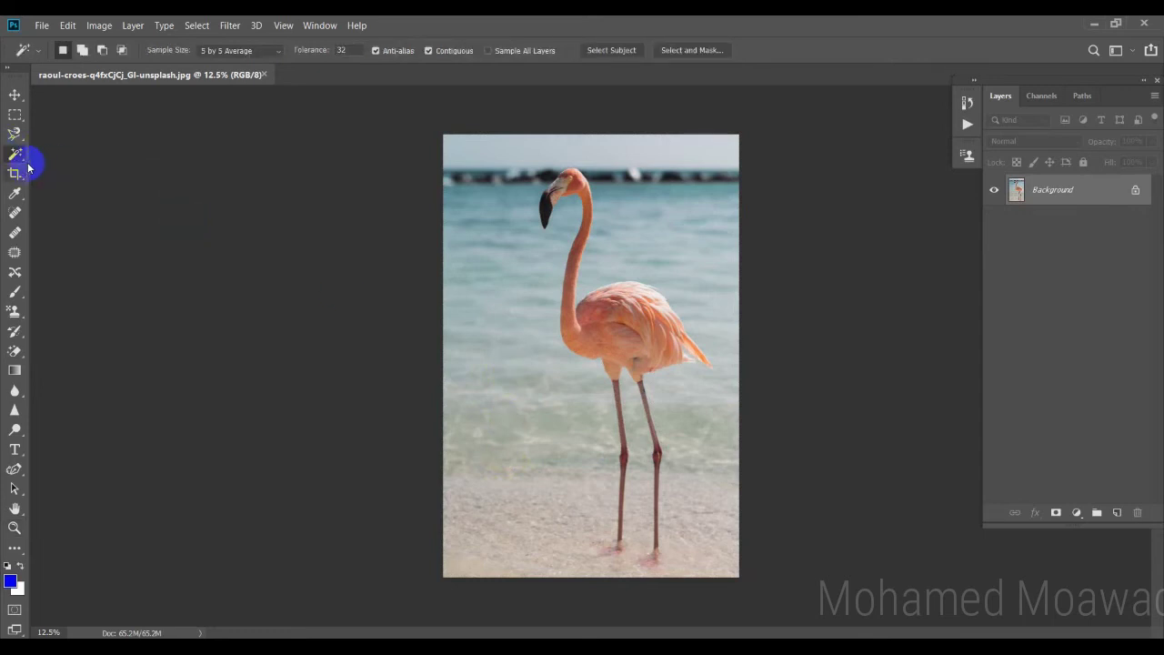
# - Try out Magic Wand selections on the water beside the flamingo's neck and on the sky
pyautogui.click(526, 266)
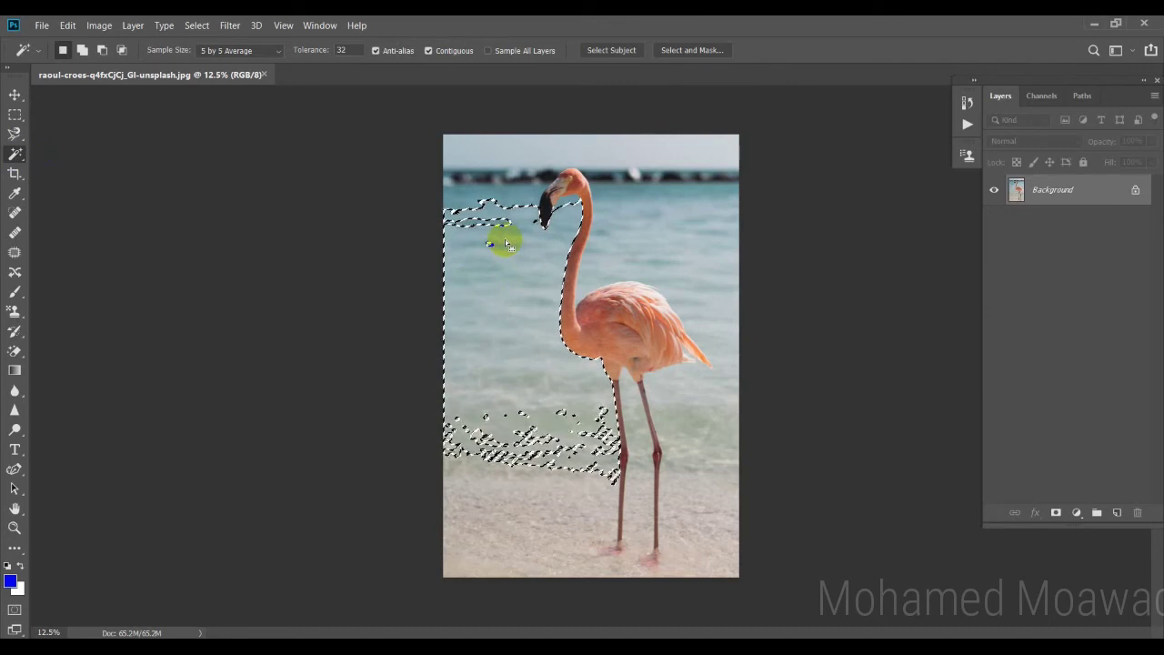
pyautogui.press('shift')
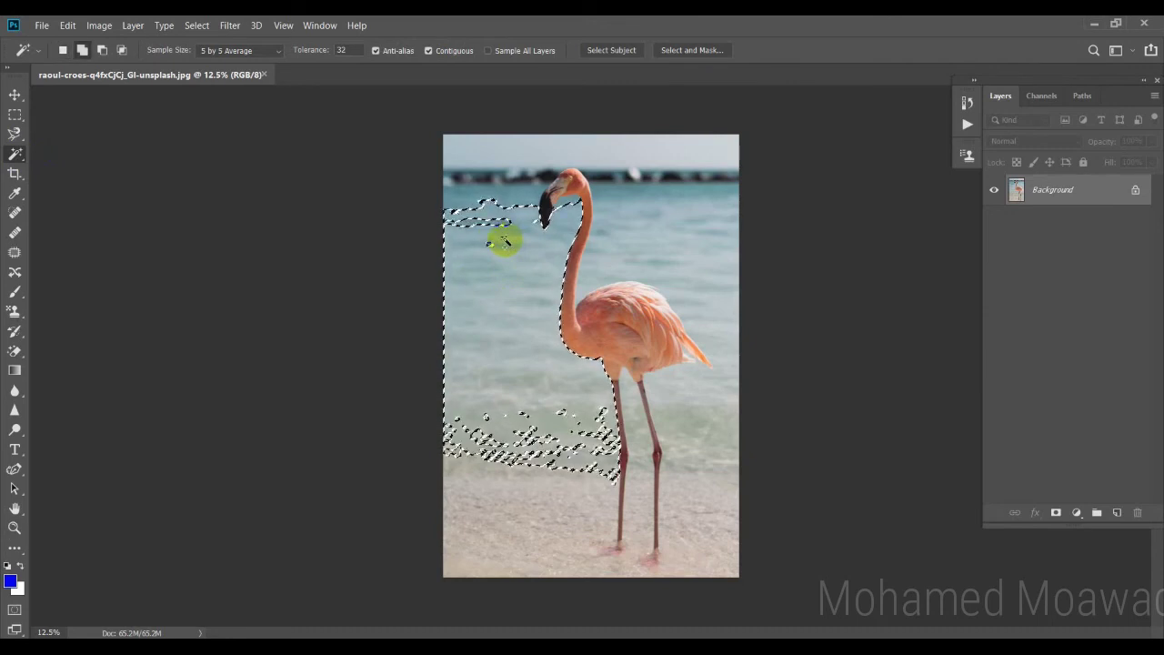
pyautogui.keyDown('shift'); pyautogui.click(500, 220); pyautogui.keyUp('shift')
pyautogui.keyDown('shift'); pyautogui.click(512, 188); pyautogui.keyUp('shift')
pyautogui.hotkey('ctrl', 'd')
pyautogui.click(531, 148)
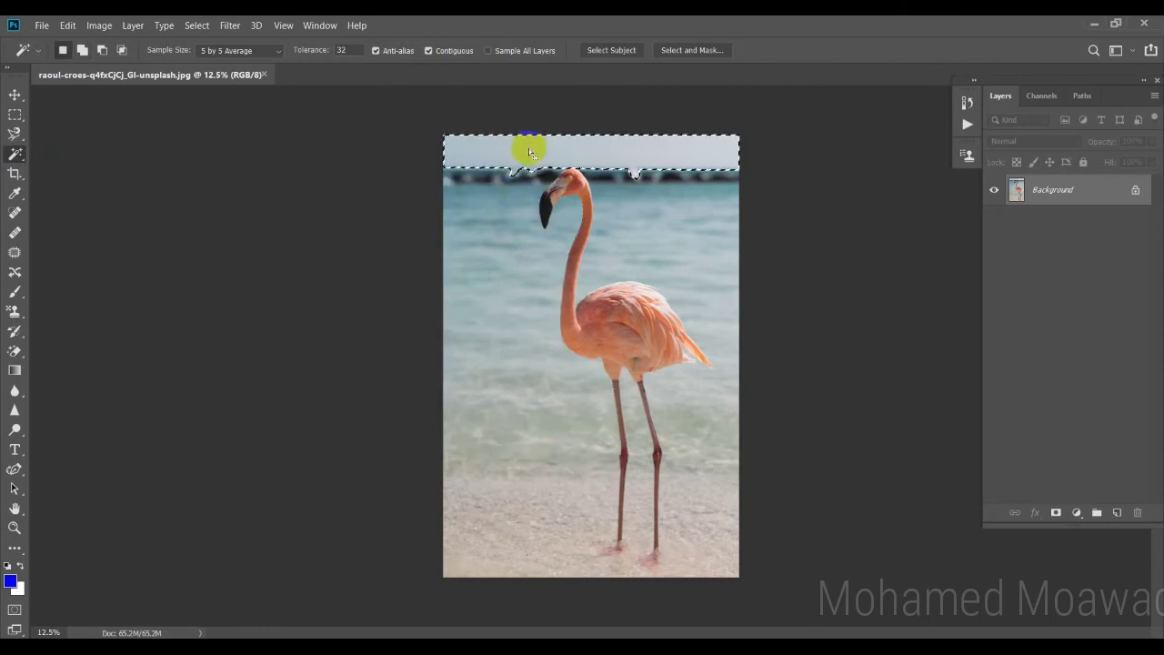
pyautogui.click(497, 227)
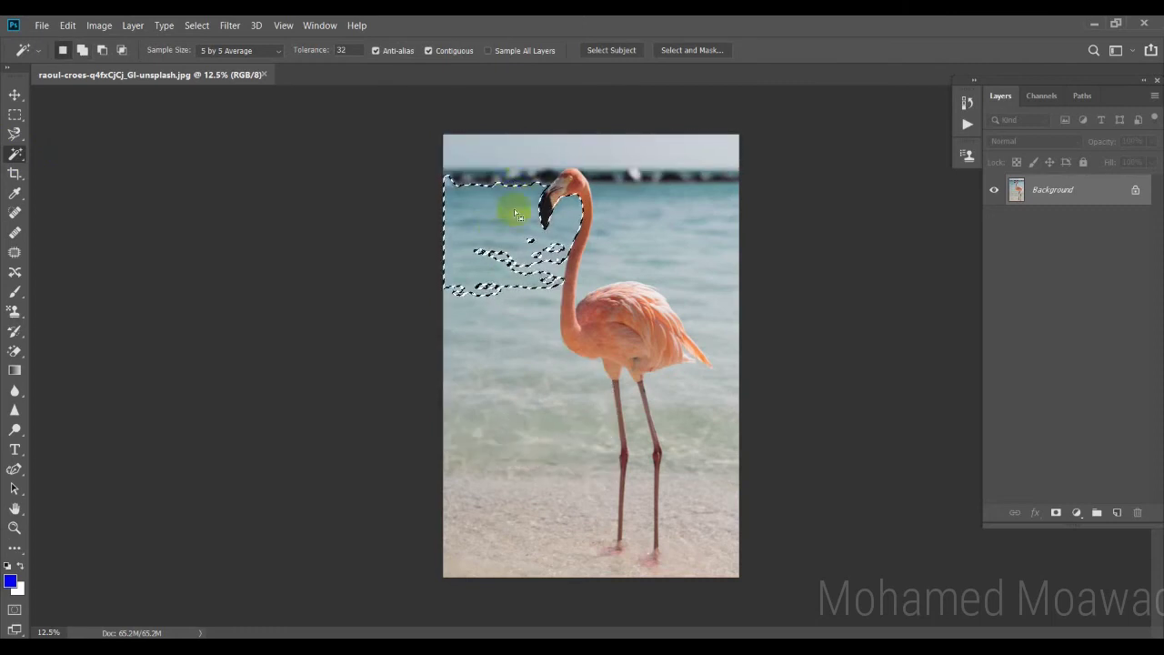
# - Select the sky with the Magic Wand and add the horizon, the water on both sides of the flamingo and the sand to the selection
pyautogui.click(519, 159)
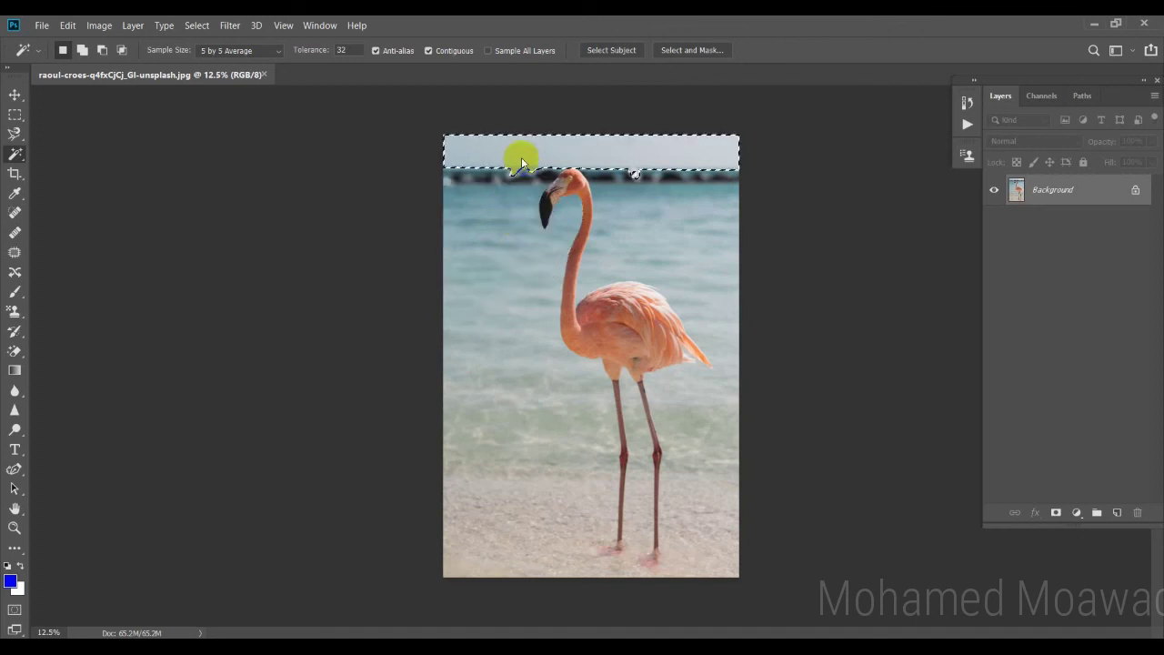
pyautogui.keyDown('shift'); pyautogui.click(514, 178); pyautogui.keyUp('shift')
pyautogui.keyDown('shift'); pyautogui.click(503, 232); pyautogui.keyUp('shift')
pyautogui.keyDown('shift'); pyautogui.click(502, 278); pyautogui.keyUp('shift')
pyautogui.keyDown('shift'); pyautogui.click(514, 371); pyautogui.keyUp('shift')
pyautogui.keyDown('shift'); pyautogui.click(530, 442); pyautogui.keyUp('shift')
pyautogui.keyDown('shift'); pyautogui.click(530, 449); pyautogui.keyUp('shift')
pyautogui.keyDown('shift'); pyautogui.click(519, 488); pyautogui.keyUp('shift')
pyautogui.keyDown('shift'); pyautogui.click(488, 327); pyautogui.keyUp('shift')
pyautogui.keyDown('shift'); pyautogui.click(625, 244); pyautogui.keyUp('shift')
pyautogui.keyDown('shift'); pyautogui.click(637, 234); pyautogui.keyUp('shift')
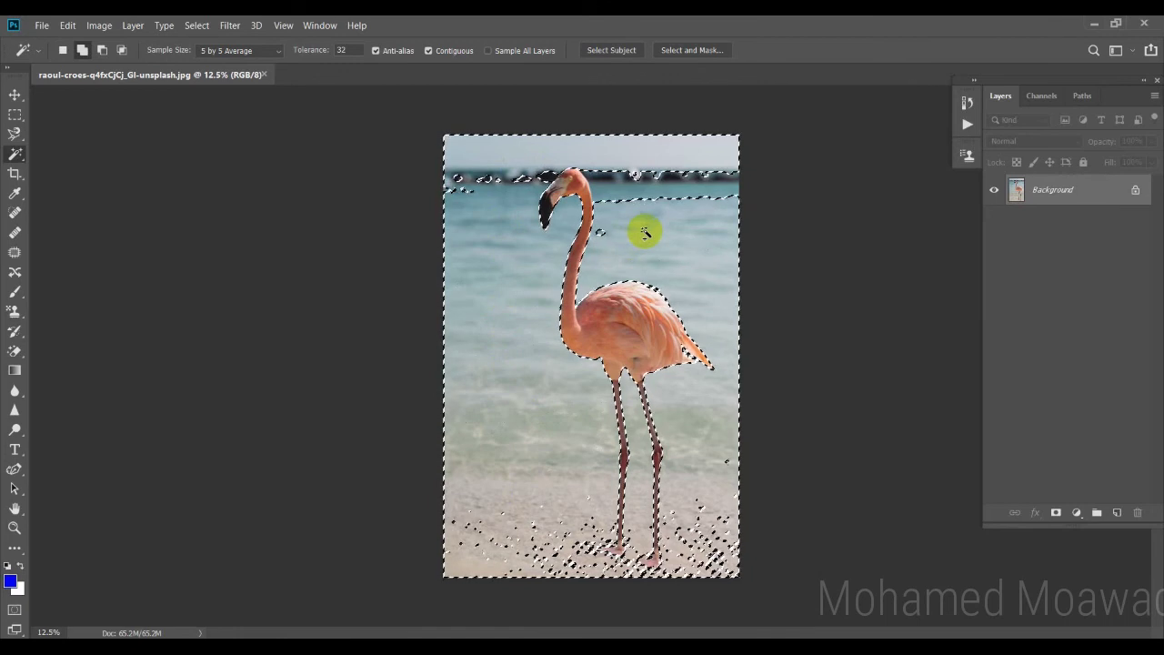
pyautogui.keyDown('shift'); pyautogui.click(618, 184); pyautogui.keyUp('shift')
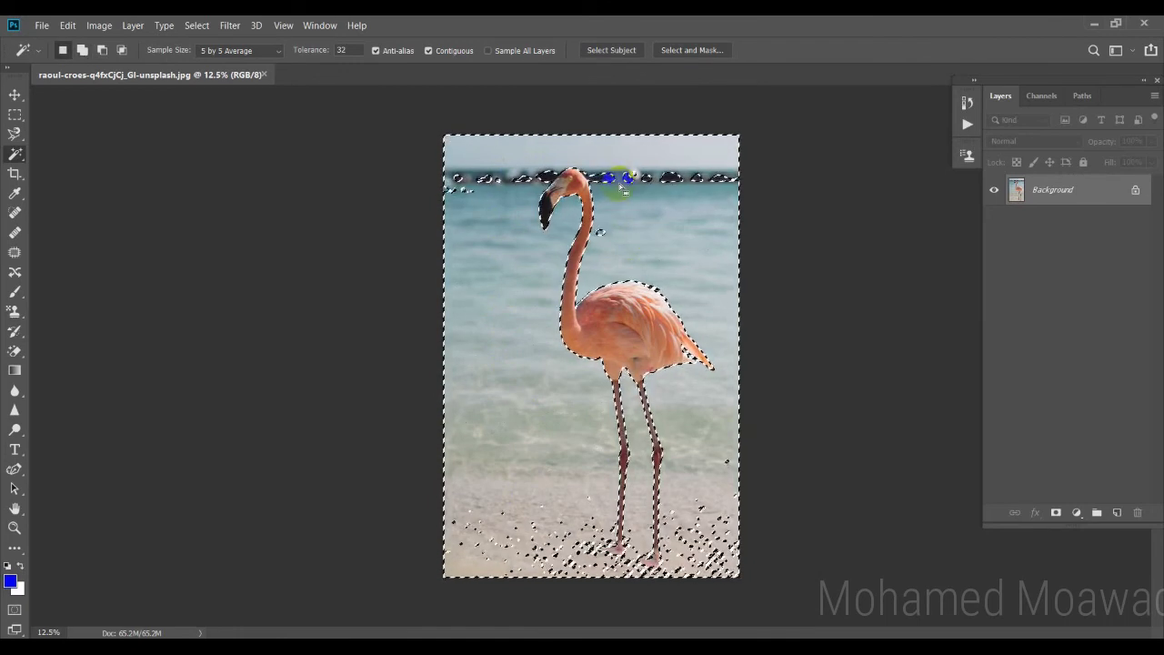
# - Fill the selected background with yellow and clear the selection
pyautogui.hotkey('shift', 'F5')
pyautogui.press('Return')
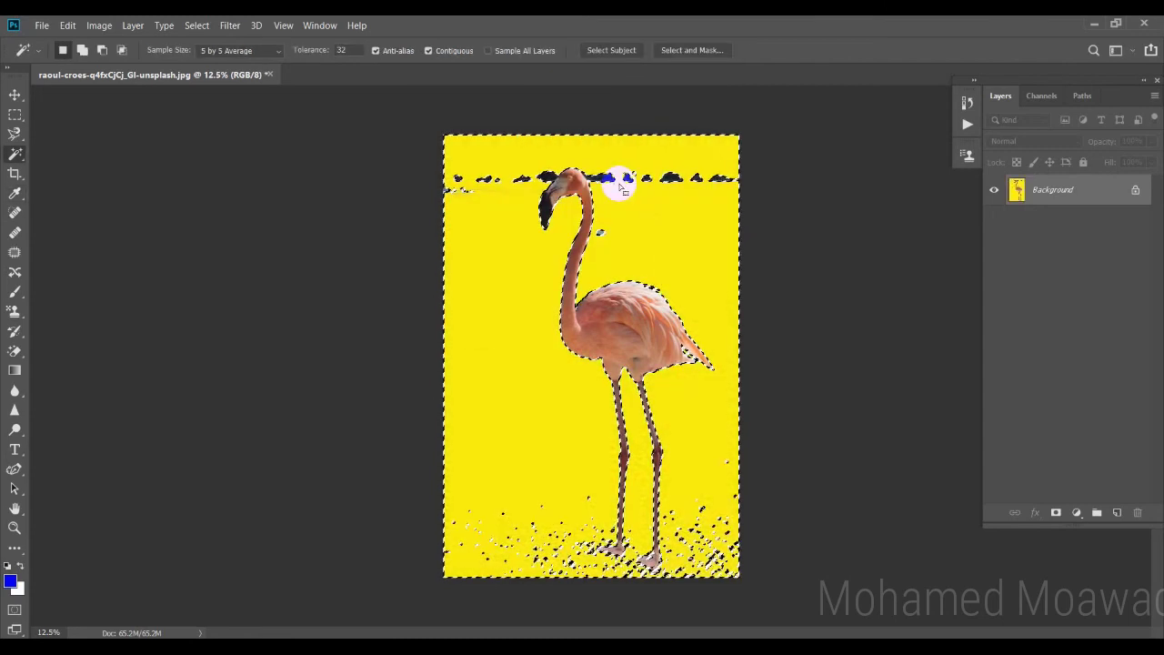
pyautogui.hotkey('ctrl', 'd')
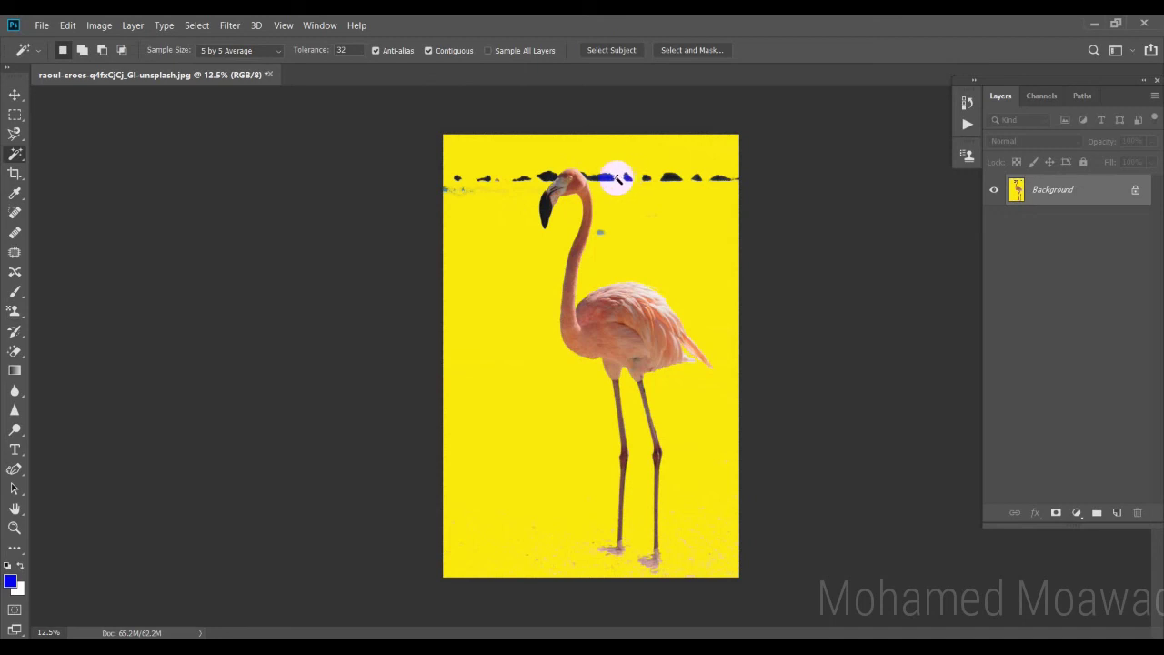
# - Select the leftover dark rock patches on the horizon beside the flamingo's head and fill them with yellow at 100% opacity
pyautogui.click(611, 176)
pyautogui.hotkey('shift', 'F5')
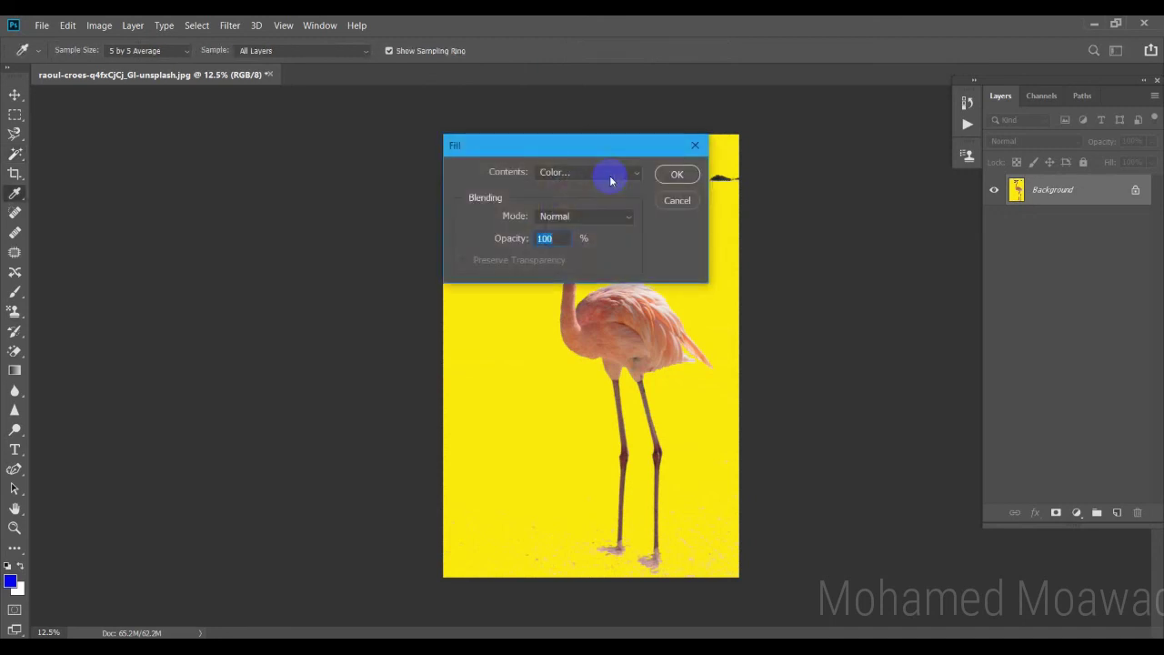
pyautogui.press('Return')
pyautogui.click(624, 178)
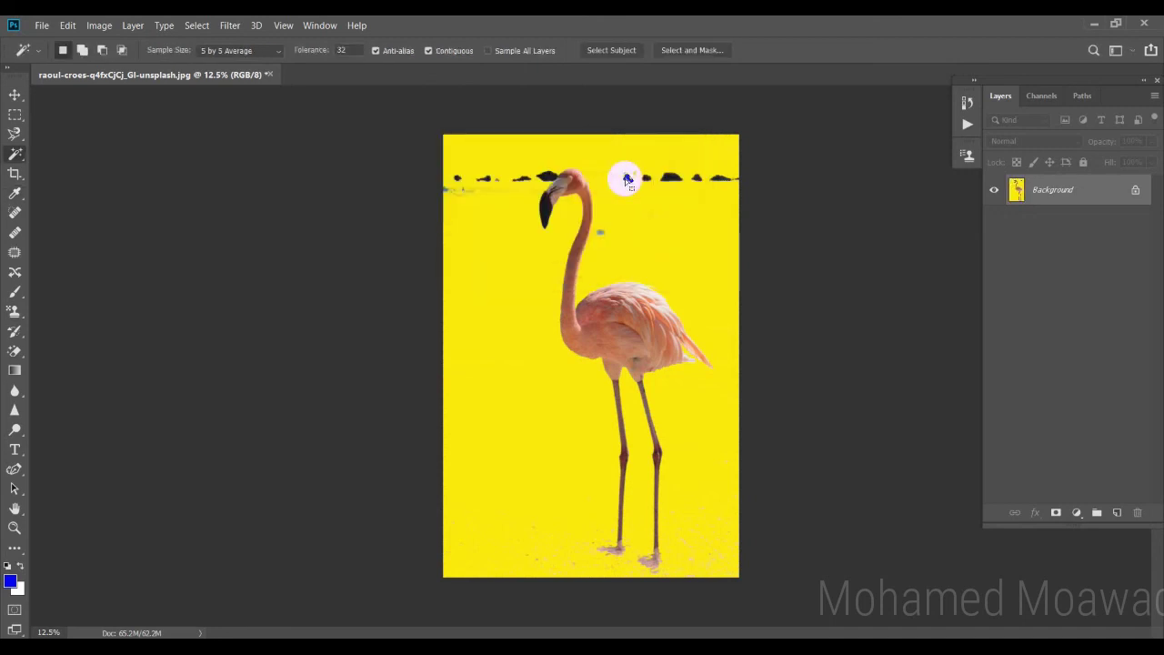